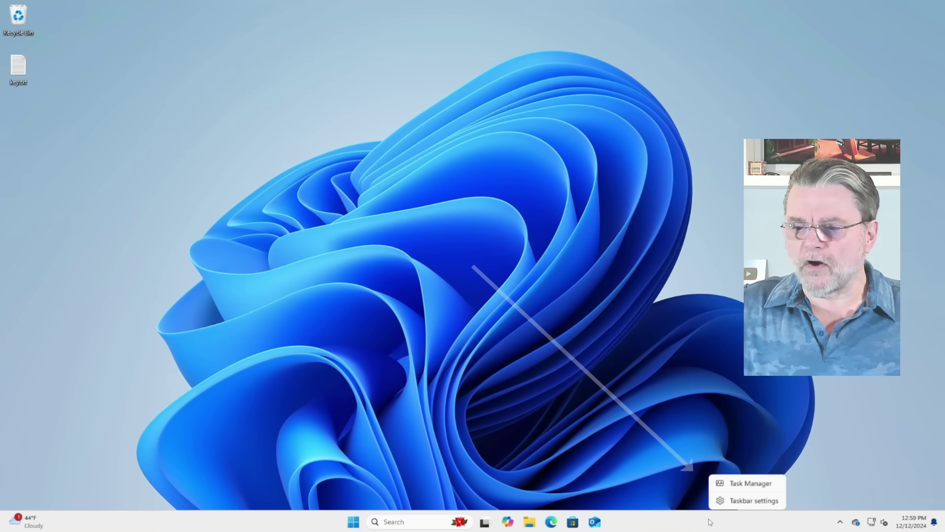
Step: Open Task Manager from the taskbar menu, briefly bringing up Edge and then minimizing it
left_click(749, 483)
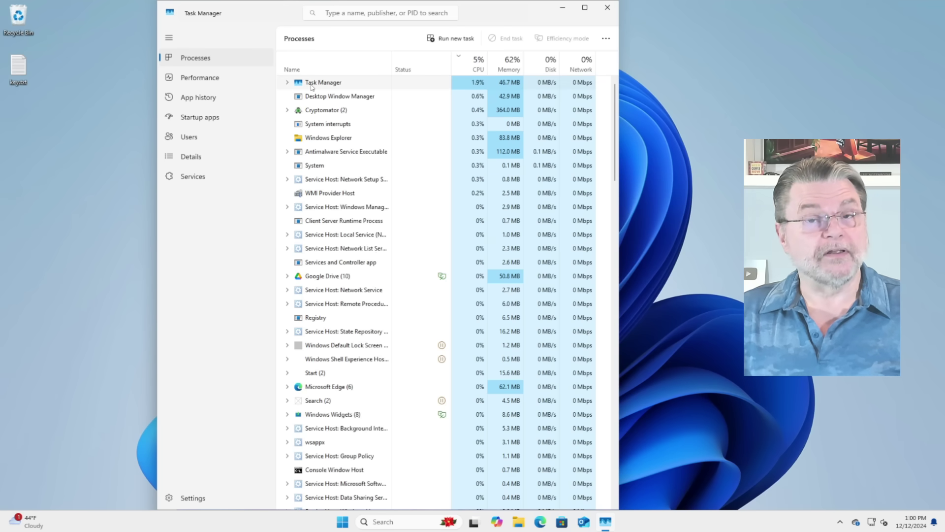
left_click(541, 522)
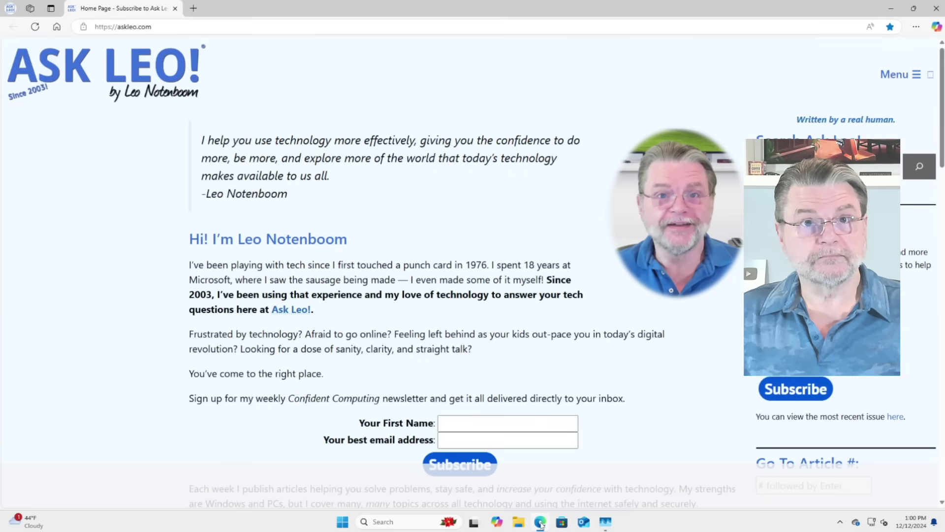
left_click(890, 9)
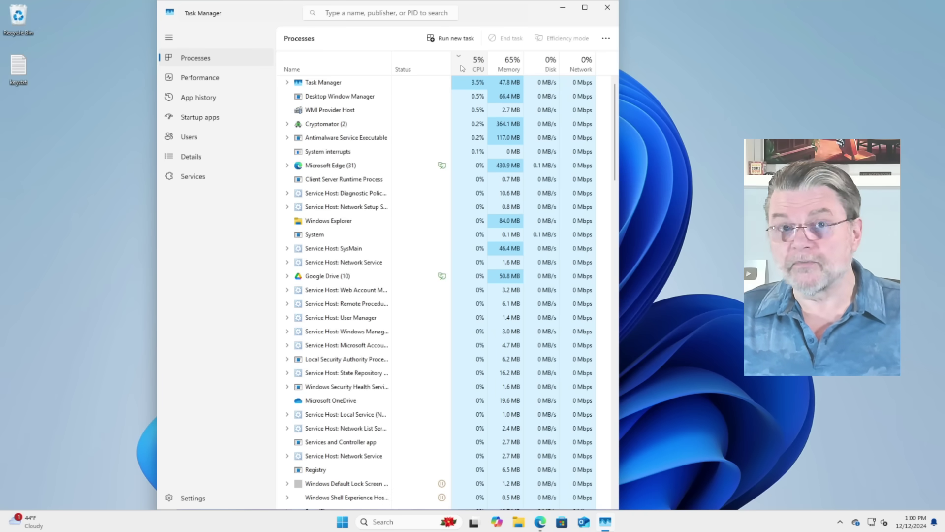
Step: Sort processes by name and expand Microsoft Edge's child processes, toggling the Task Manager entry
left_click(330, 67)
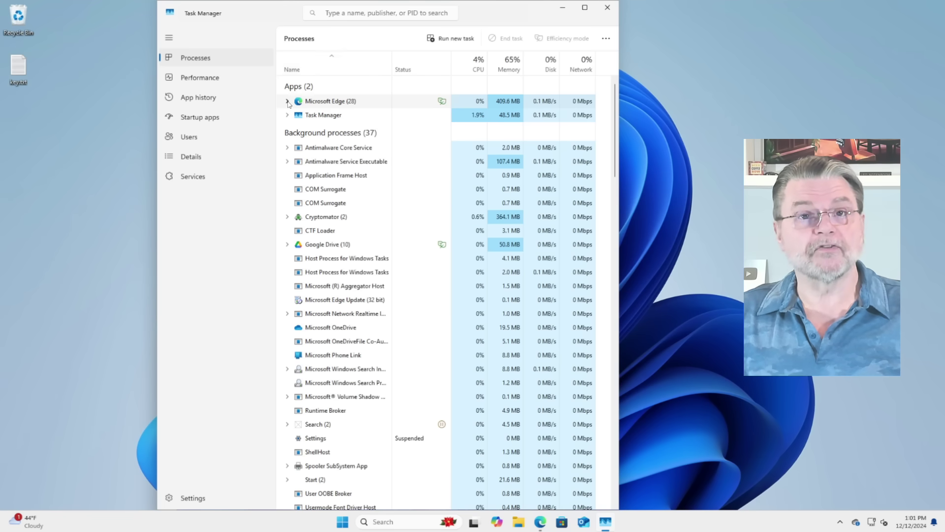
left_click(287, 101)
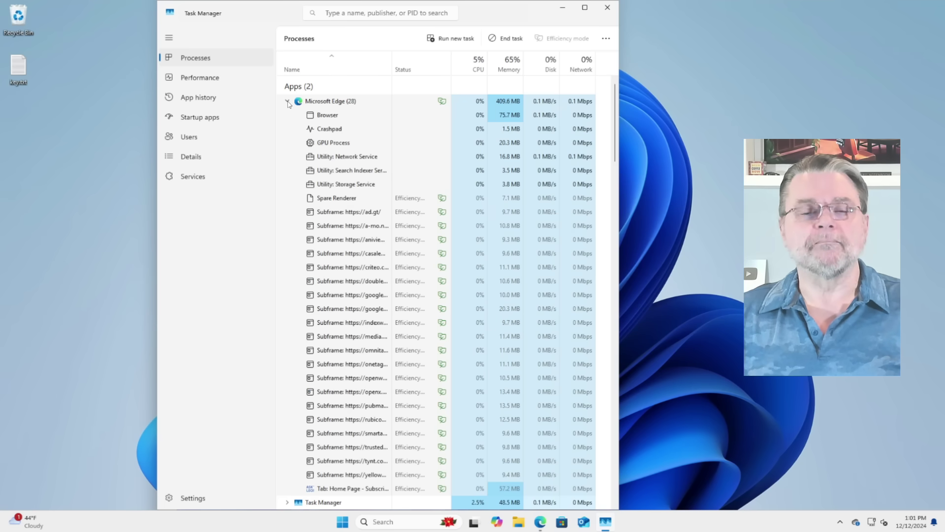
scroll(366, 265, "down", 1)
scroll(366, 264, "down", 3)
scroll(366, 265, "up", 5)
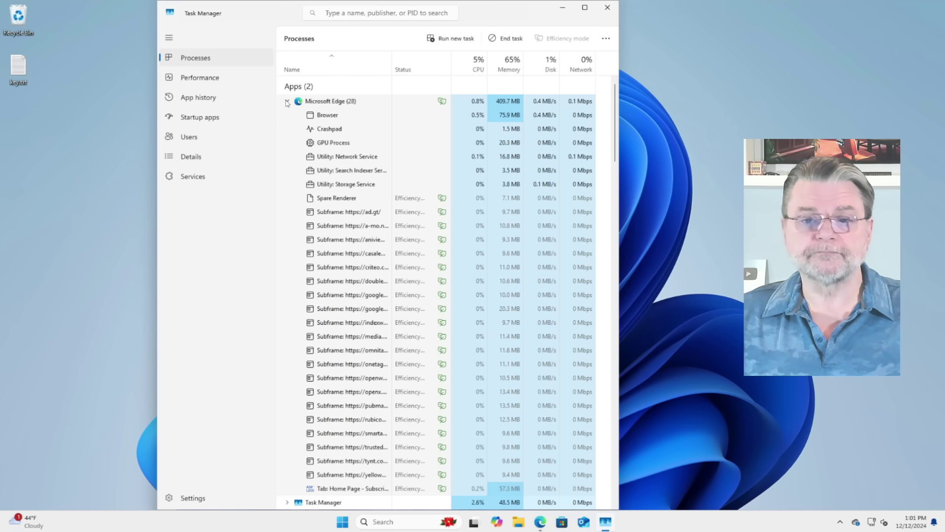
left_click(287, 101)
left_click(287, 115)
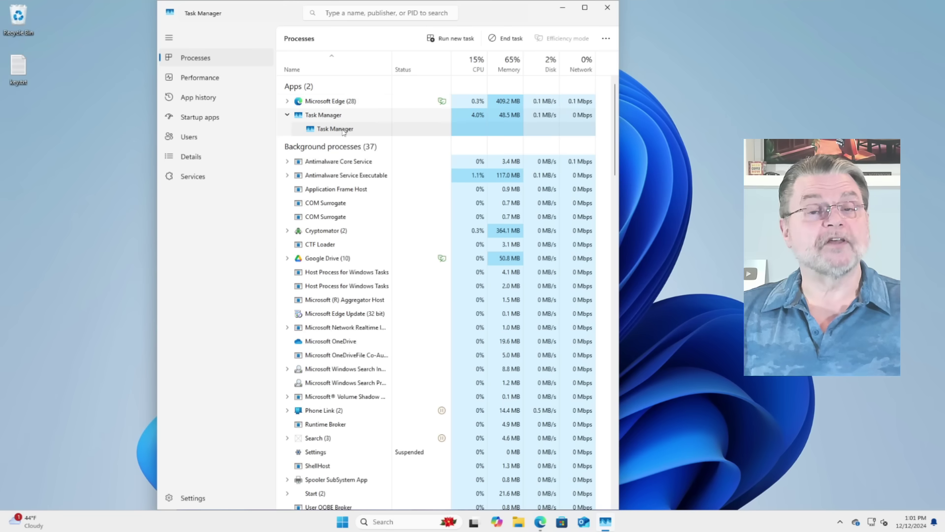
left_click(286, 115)
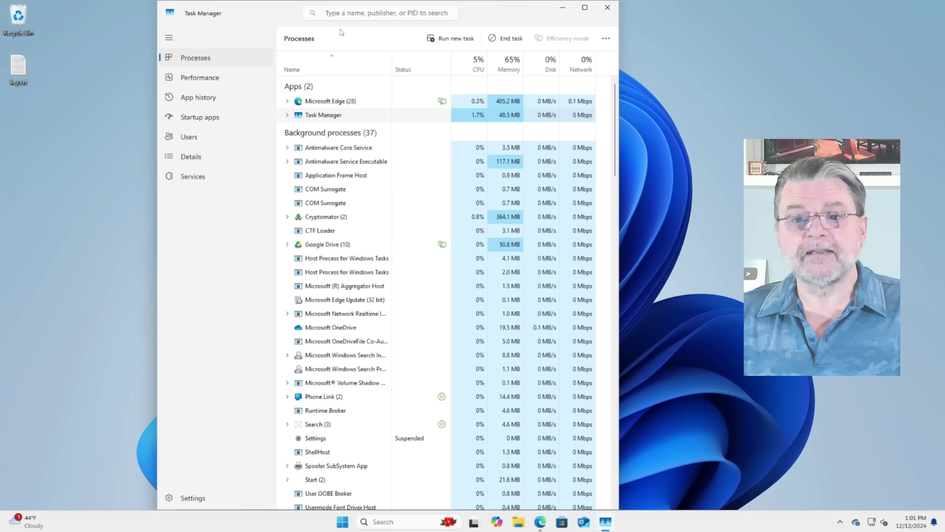
left_click(288, 100)
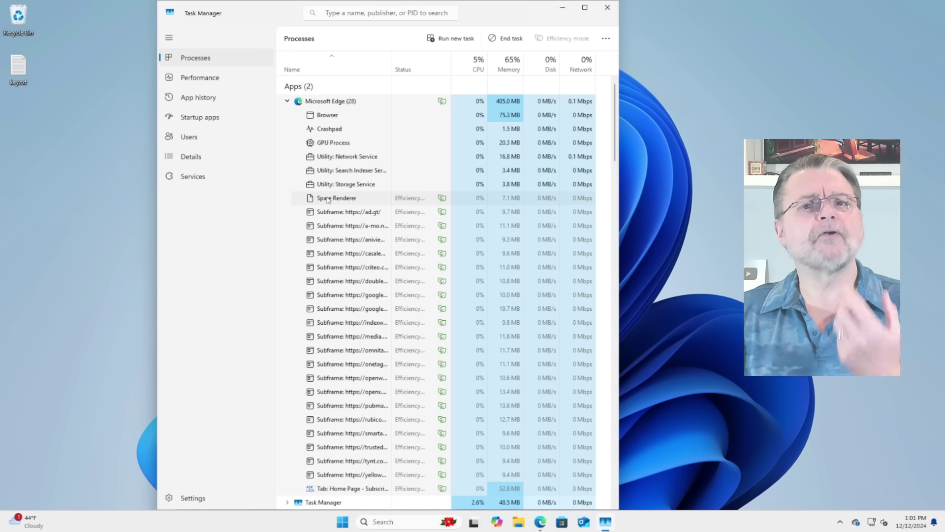
Step: View the msedge.exe file properties of Edge's Spare Renderer, then collapse the Edge group
right_click(327, 200)
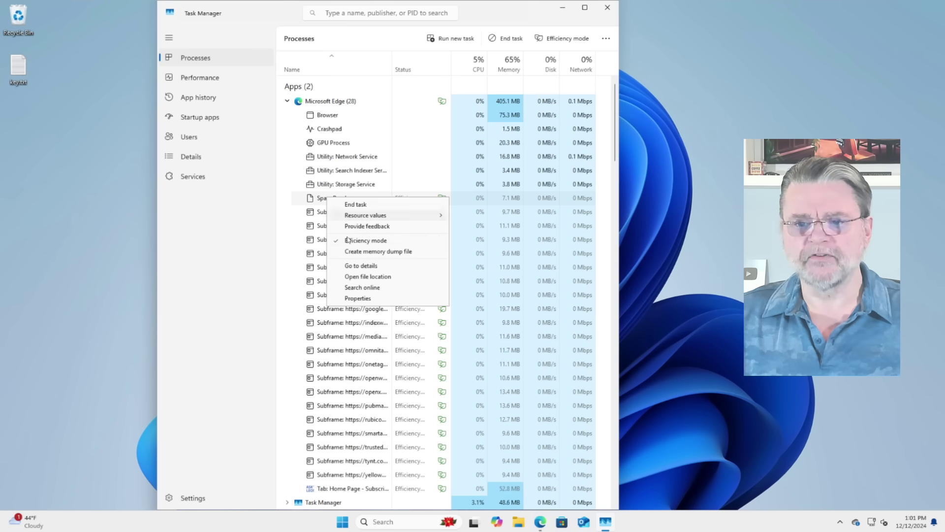
left_click(365, 298)
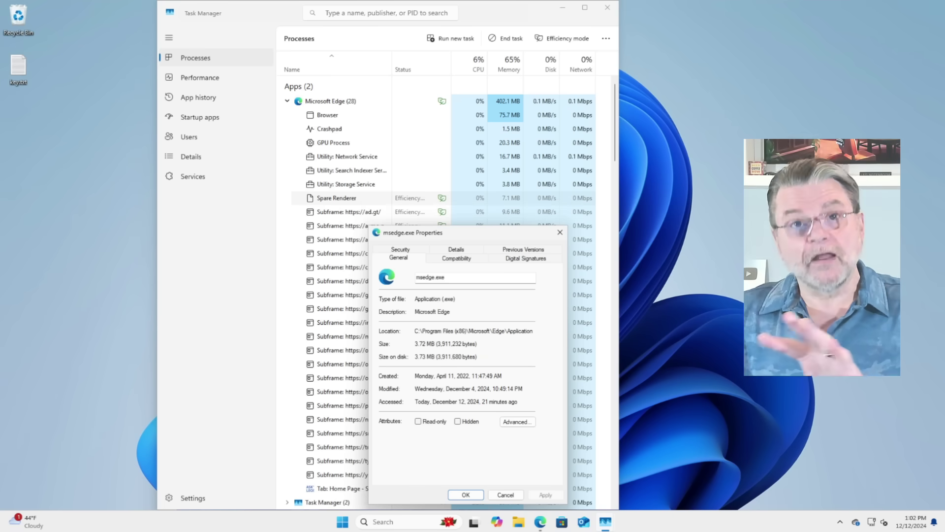
left_click(559, 231)
left_click(287, 101)
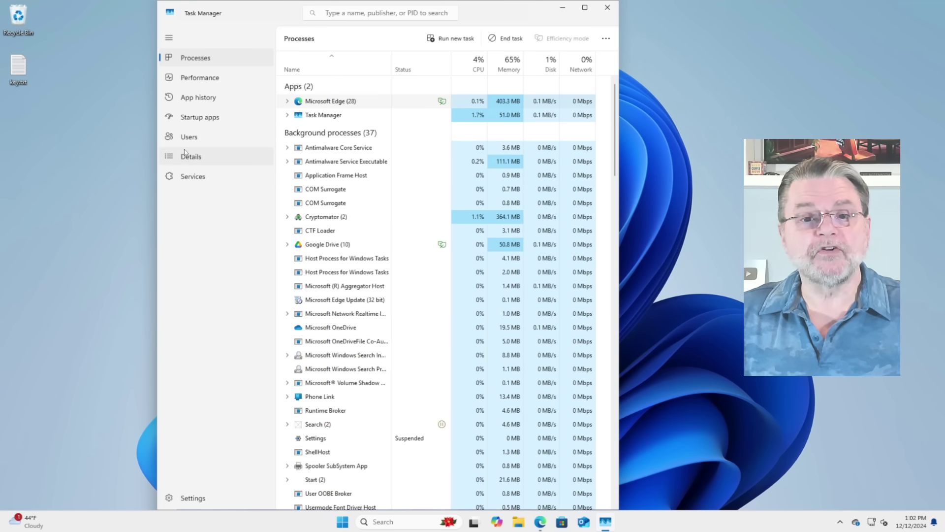
Step: Browse the Details list of running executables, then minimize Task Manager
left_click(187, 159)
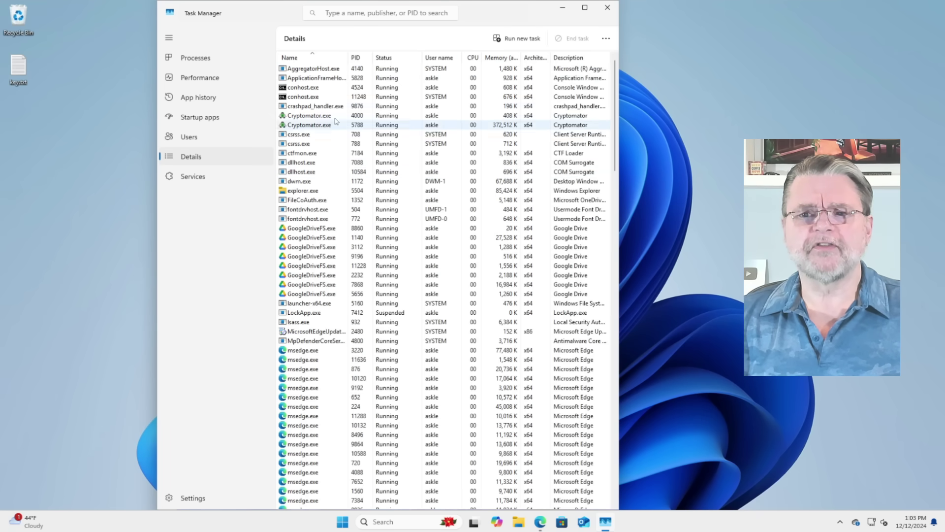
scroll(338, 120, "down", 10)
scroll(335, 120, "down", 12)
scroll(334, 121, "down", 5)
scroll(332, 148, "down", 5)
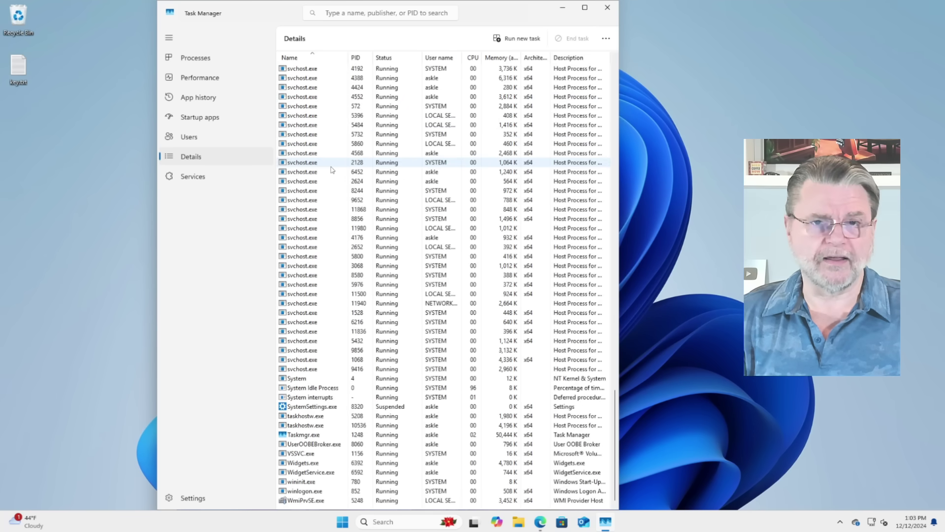
scroll(340, 193, "up", 8)
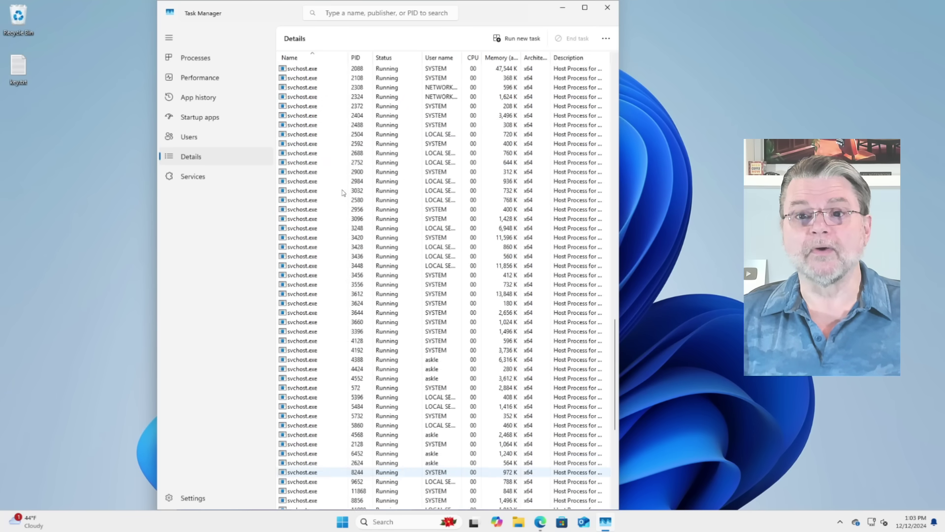
scroll(339, 194, "up", 8)
left_click(562, 8)
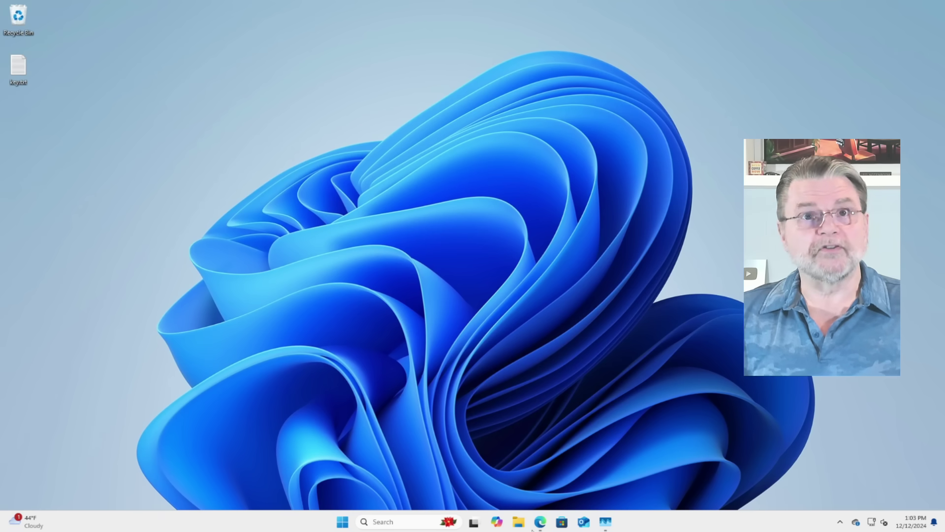
Step: Confirm Sysinternals Suite is installed via a Store search for 'sysinternals', then close the Store
left_click(562, 523)
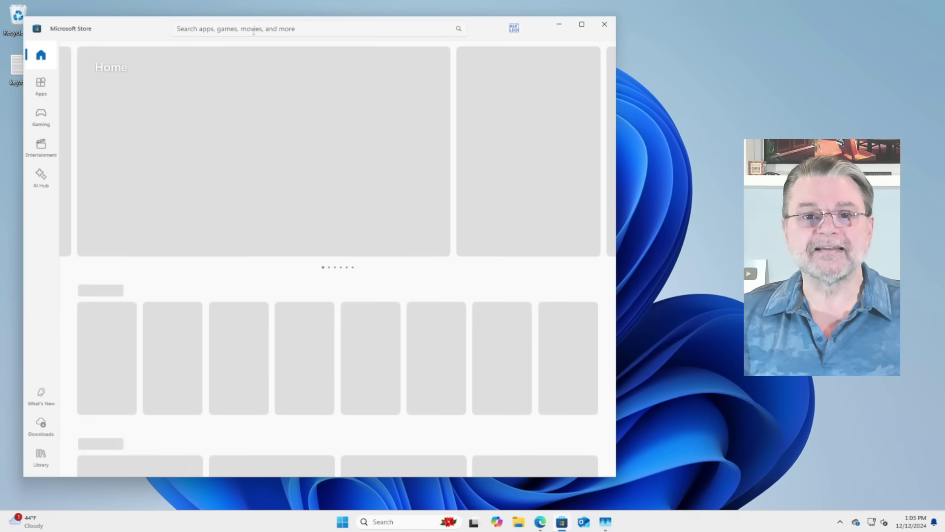
left_click(254, 32)
type("sysinternals")
key("Return")
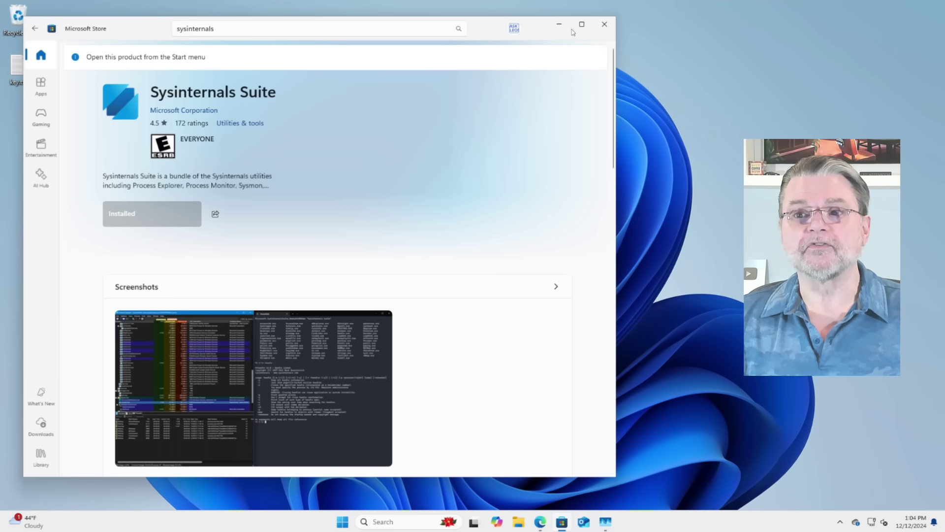
left_click(603, 24)
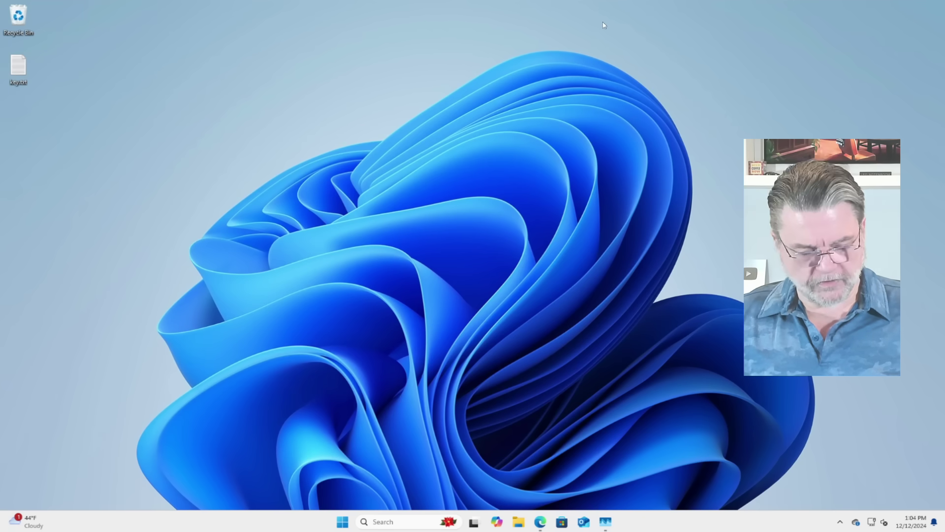
key("super")
type("proc")
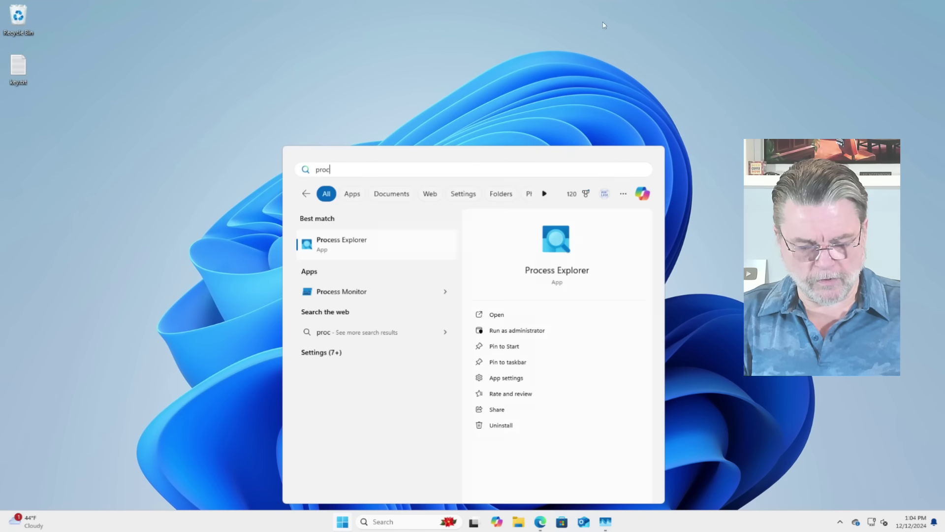
type("ex")
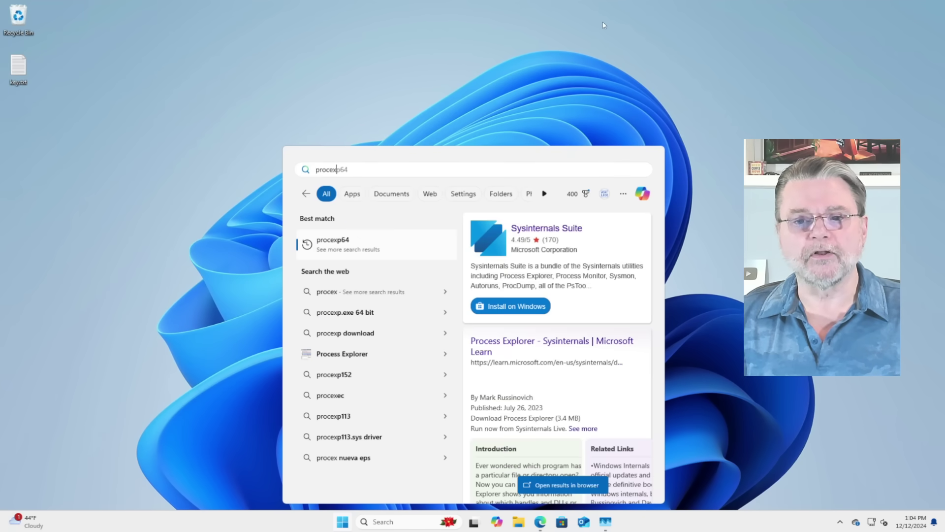
type("p")
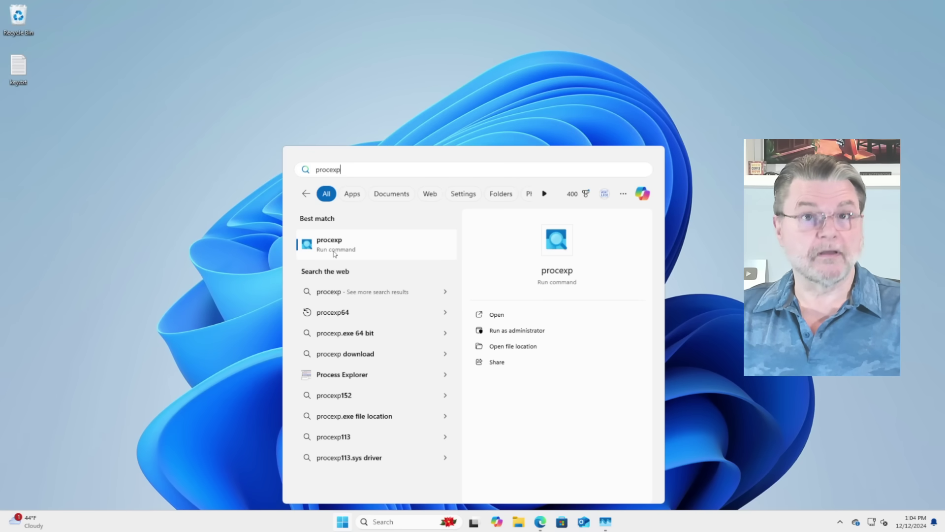
Step: Launch Process Explorer from the procexp best-match search result
left_click(333, 253)
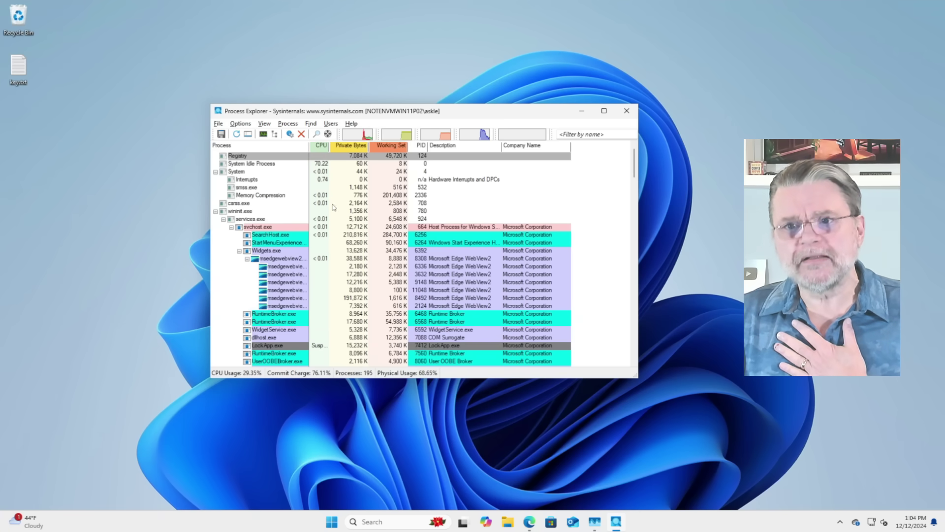
Step: Move the Process Explorer window up-left and enlarge it from the bottom-right corner
left_click_drag(509, 115, 478, 26)
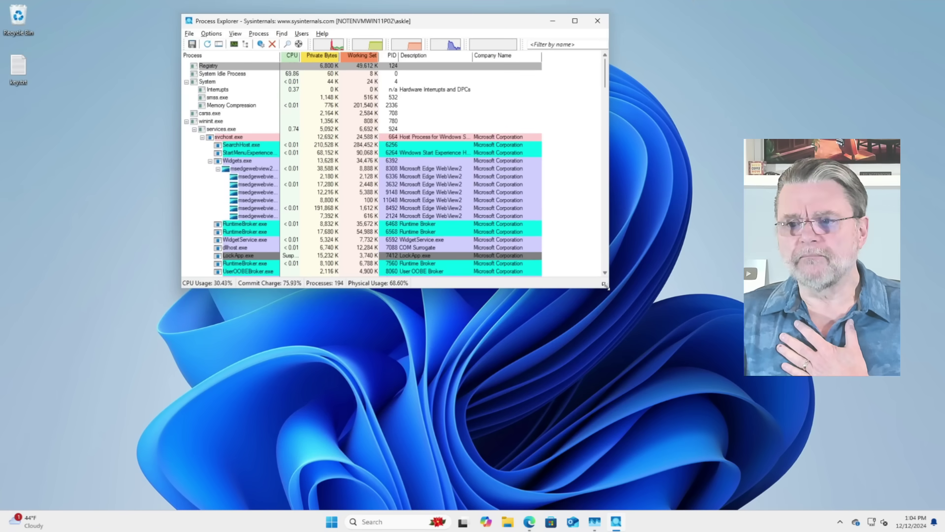
mouse_move(611, 289)
left_mouse_down()
mouse_move(650, 414)
mouse_move(655, 490)
mouse_move(677, 490)
left_mouse_up()
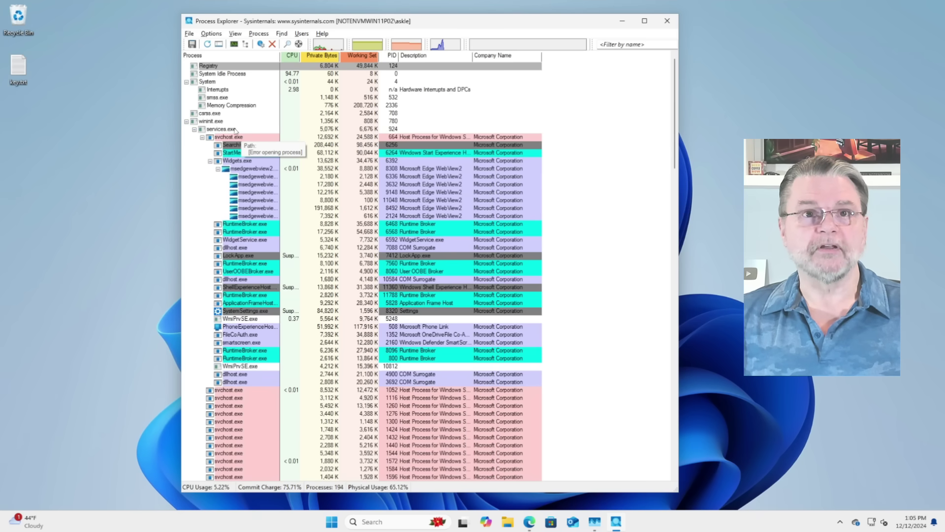
mouse_move(245, 224)
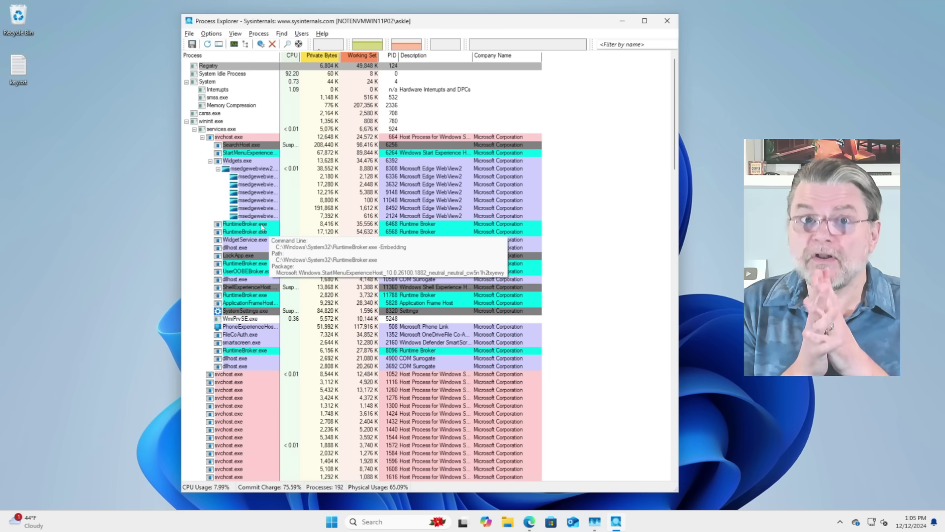
scroll(262, 226, "down", 1)
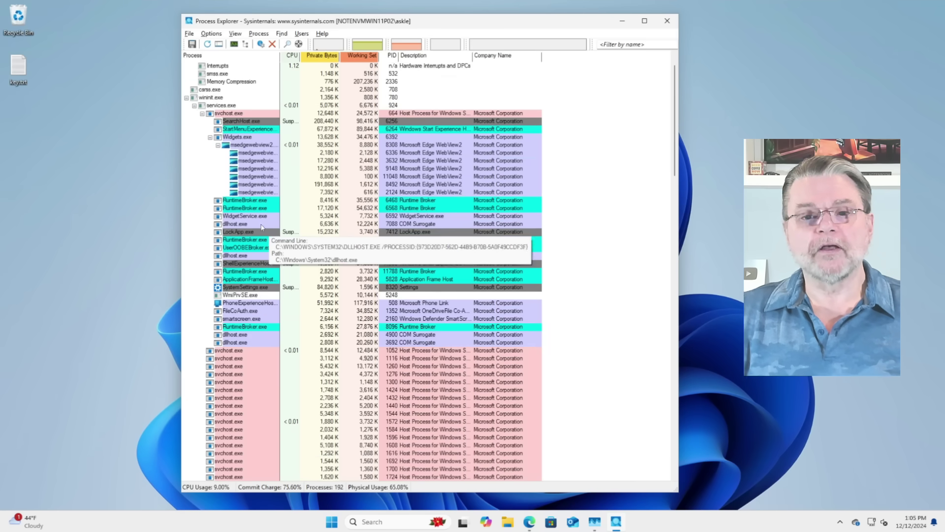
scroll(262, 227, "down", 6)
scroll(261, 227, "down", 10)
scroll(262, 226, "down", 10)
scroll(261, 227, "down", 8)
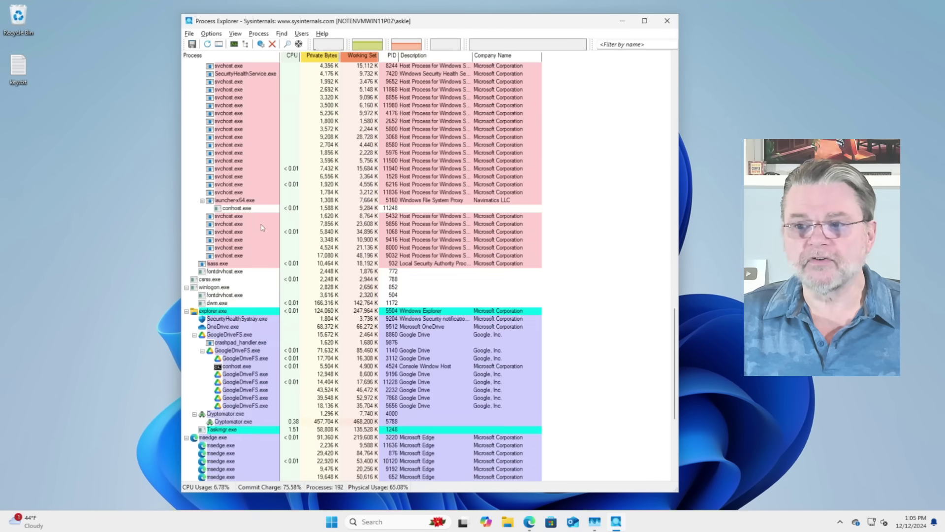
scroll(261, 226, "down", 3)
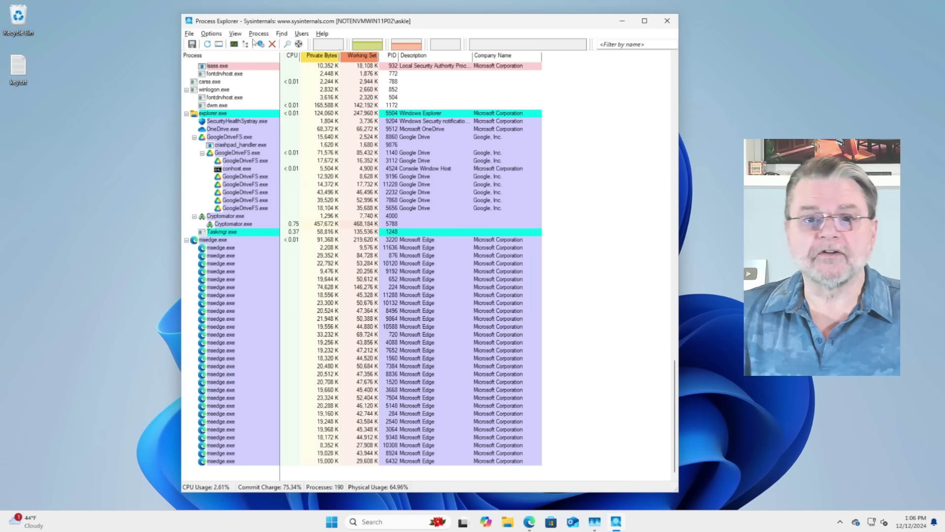
mouse_move(213, 311)
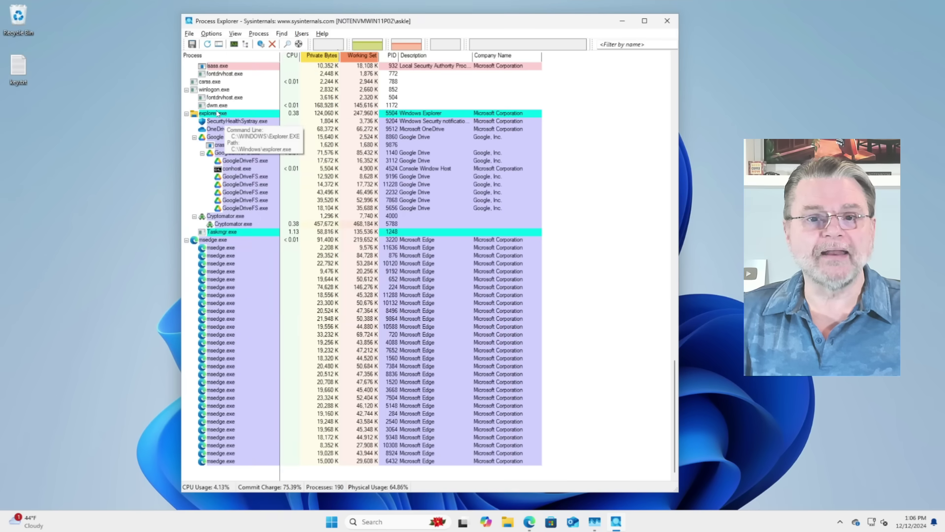
right_click(218, 112)
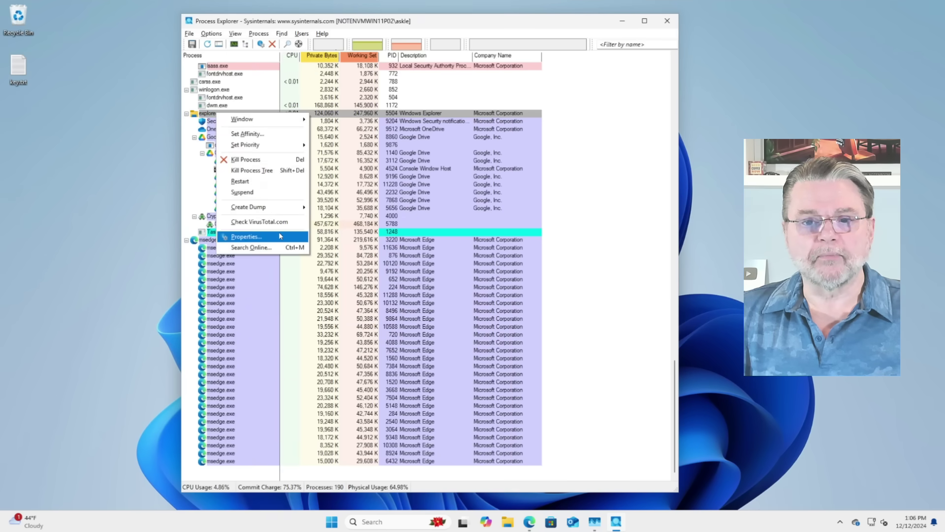
left_click(280, 236)
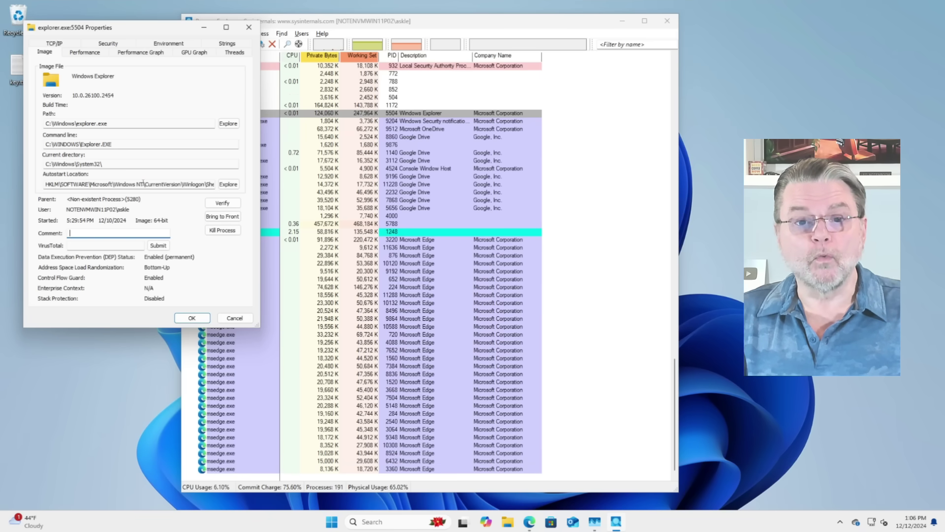
left_click_drag(145, 183, 156, 183)
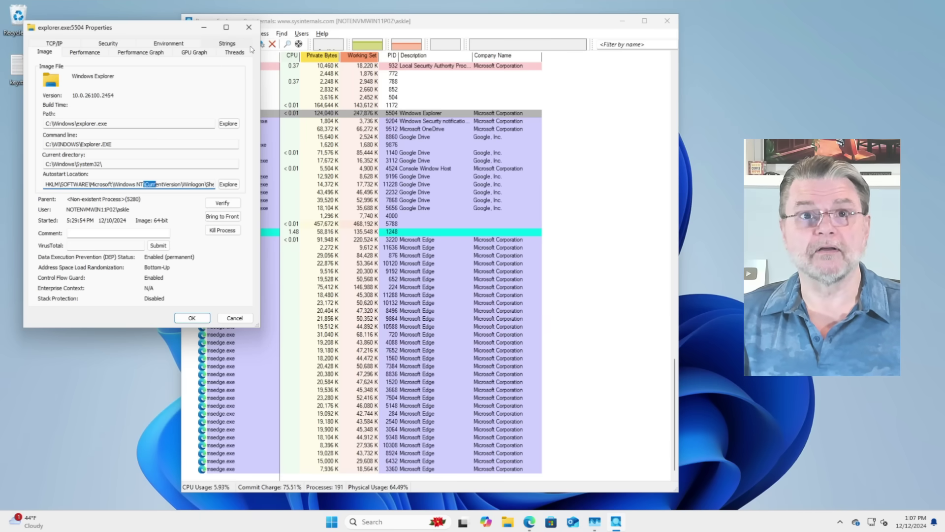
left_click(248, 28)
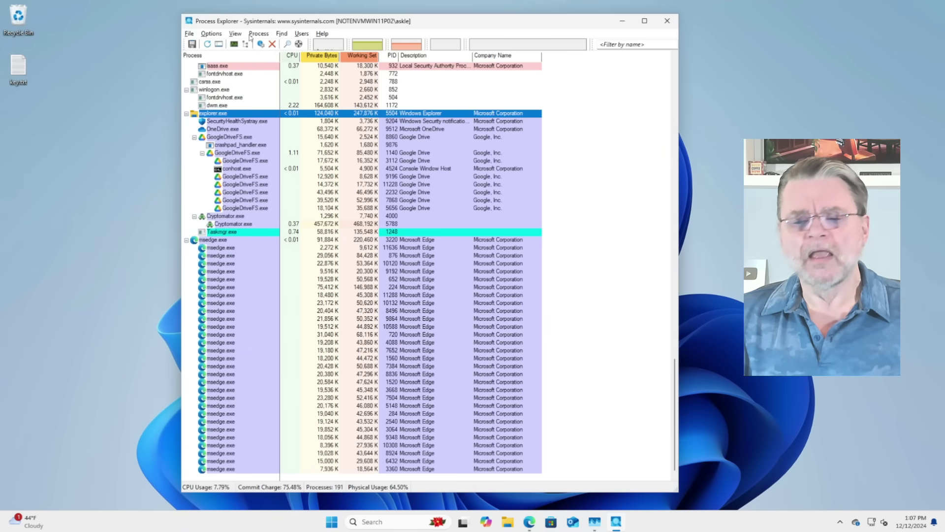
Step: Open Windows Terminal from the Start context menu and add a Command Prompt tab
right_click(335, 524)
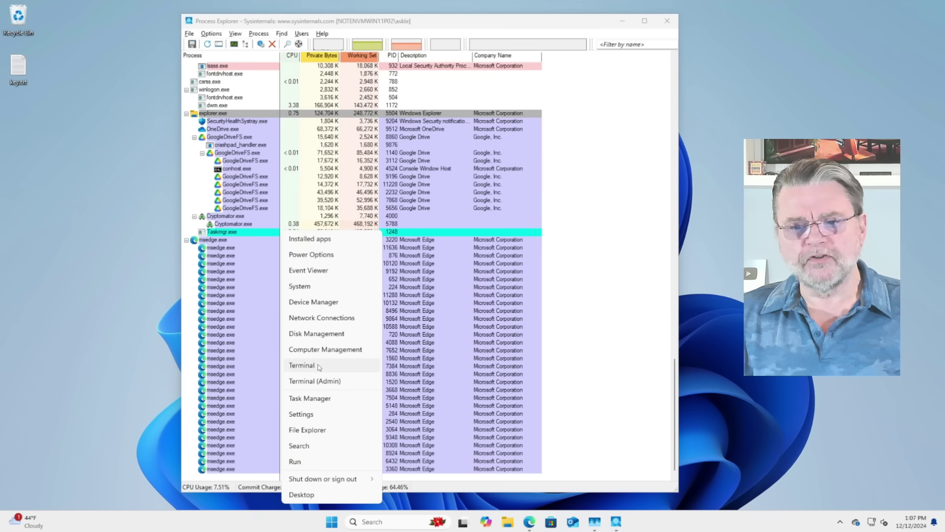
left_click(320, 366)
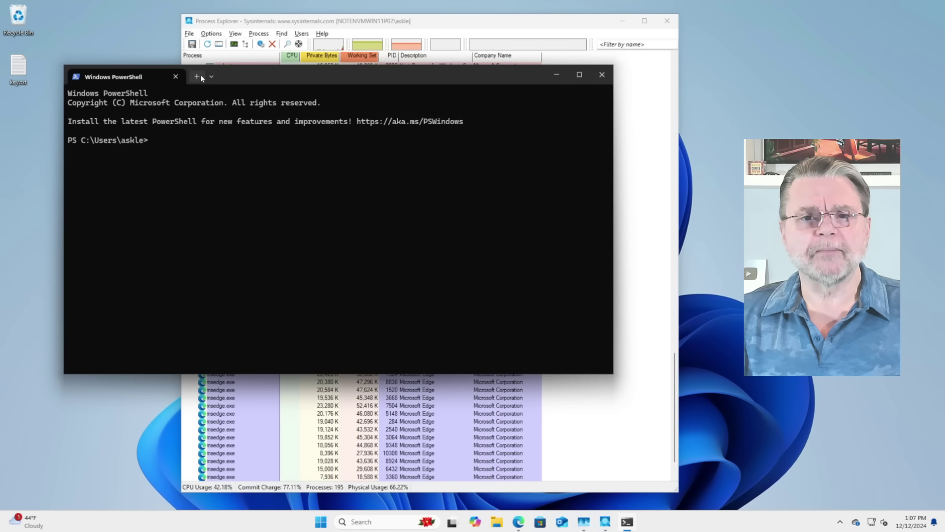
left_click(213, 77)
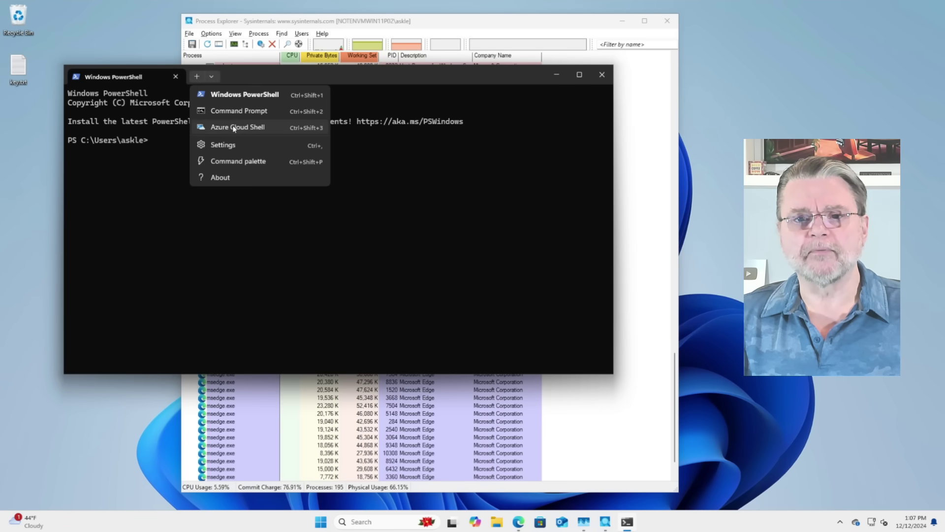
left_click(248, 111)
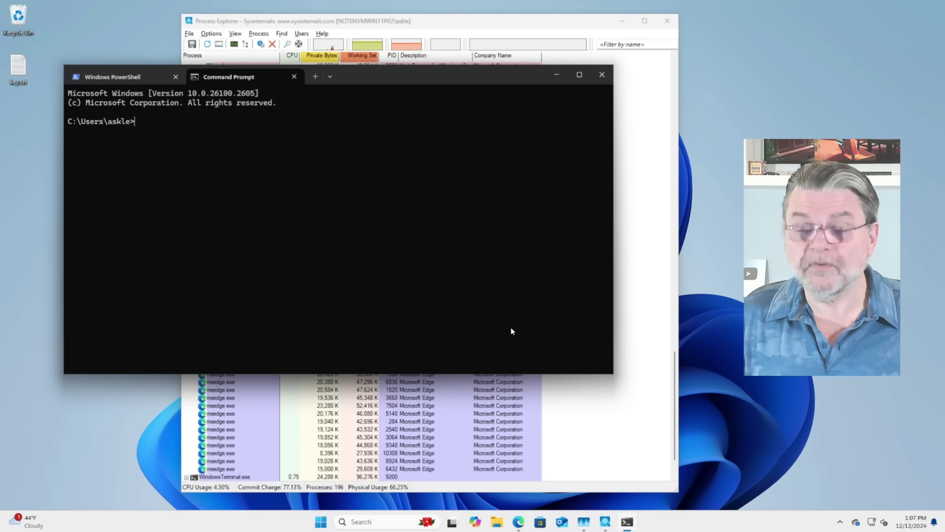
type("taskli")
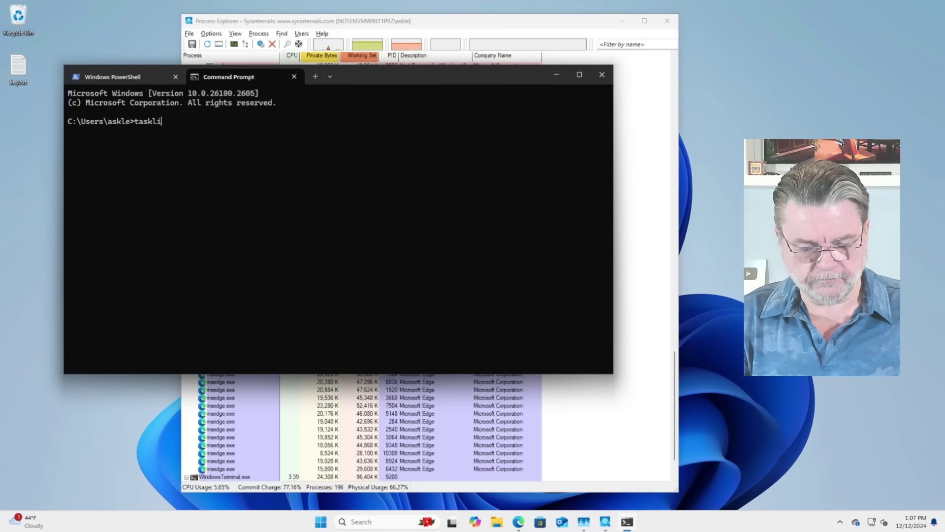
type("st")
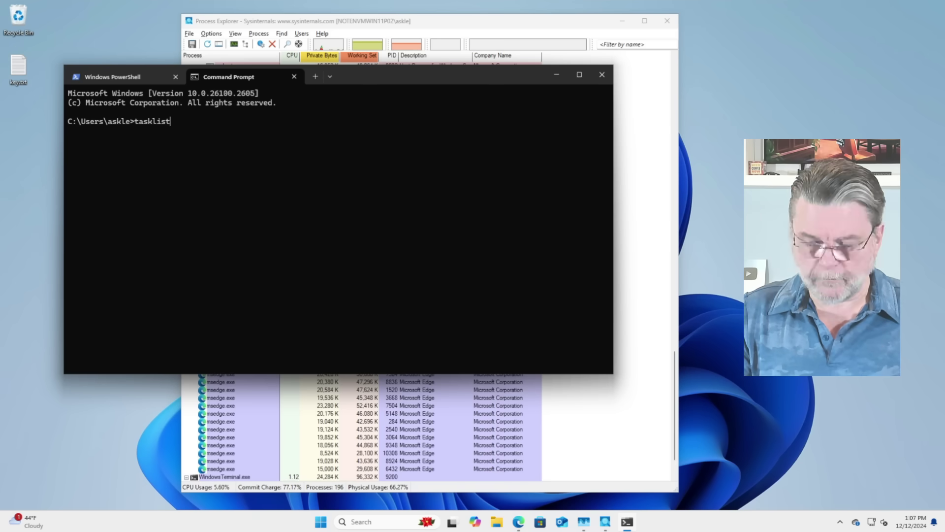
Step: Run tasklist, page through 'tasklist | more', and save the output with 'tasklist > list.txt'
key("Return")
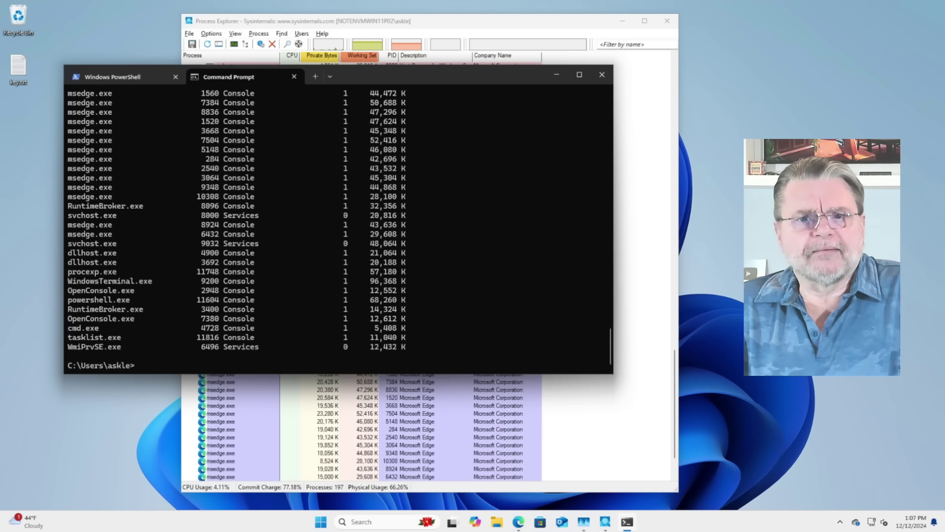
type("tasklist |more")
key("Return")
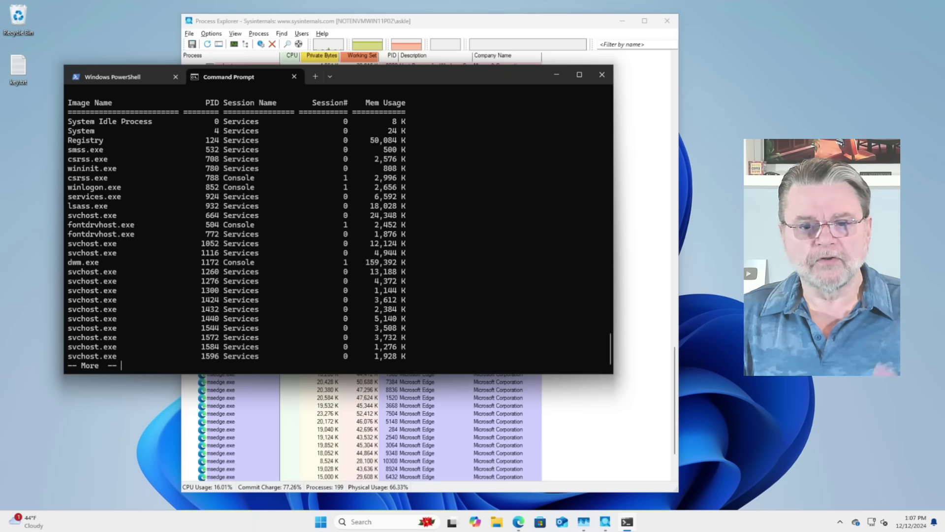
key("space")
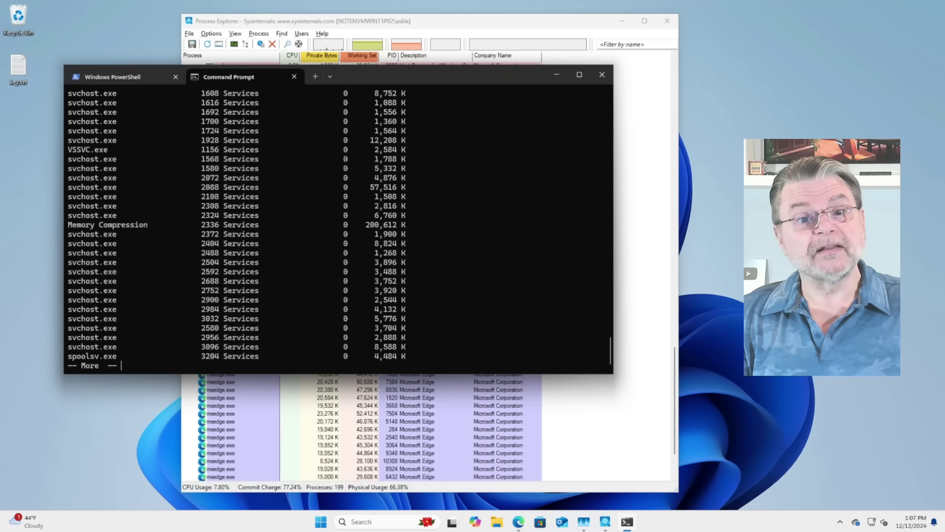
key("space")
key("space")
key("space")
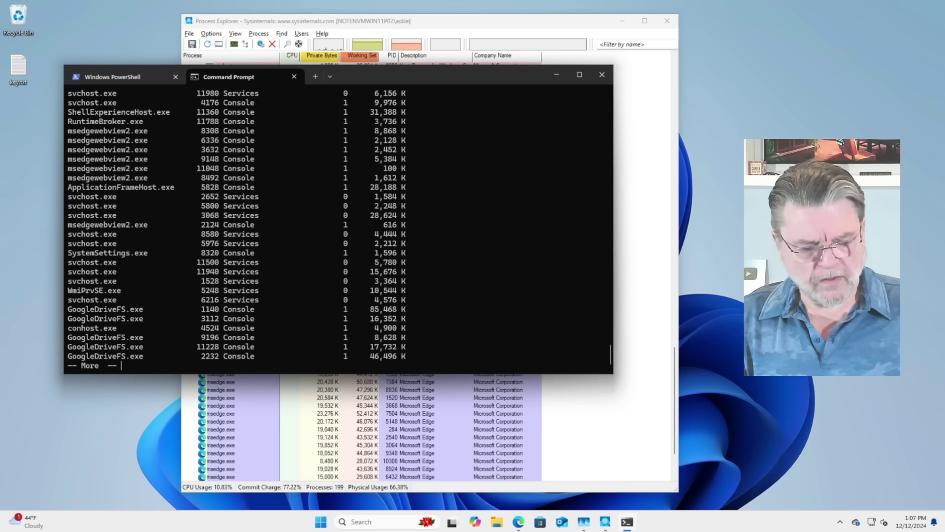
key("space")
type("tasklist |mo")
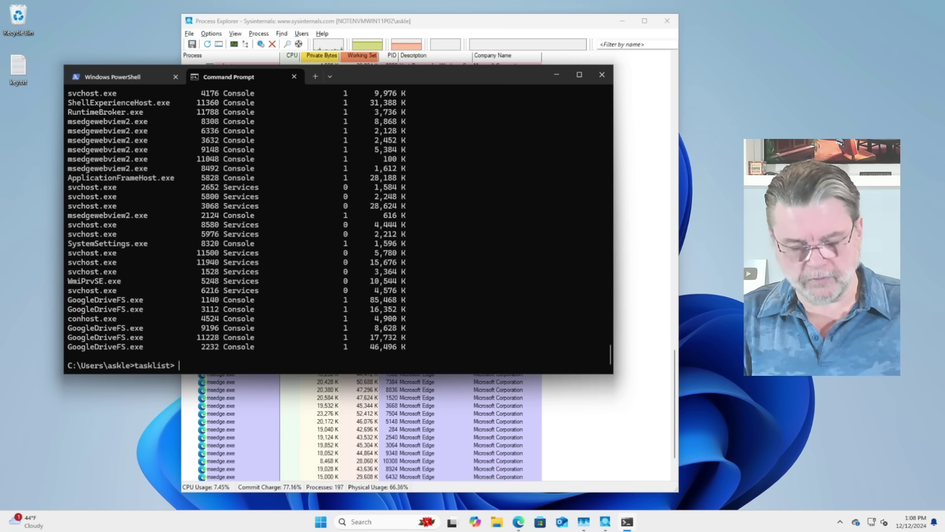
type(" list.t")
key("Return")
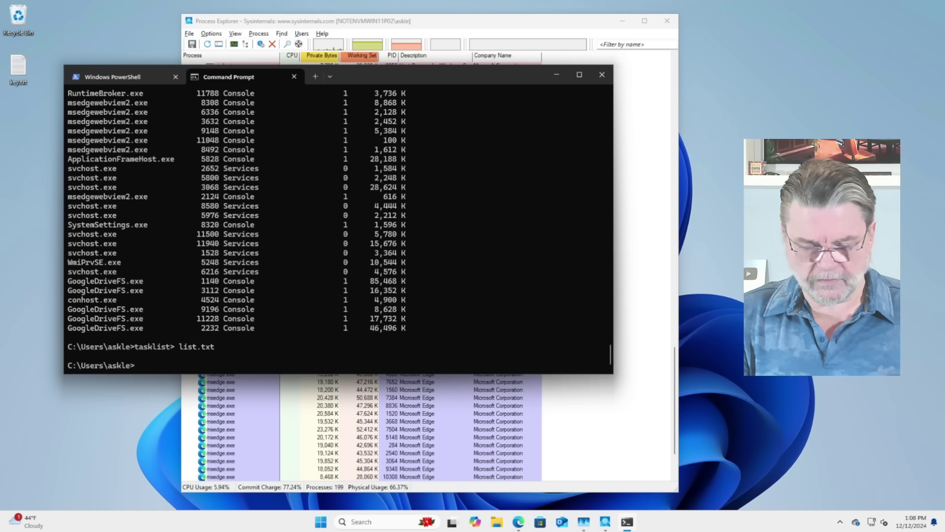
type("list.txt")
key("Return")
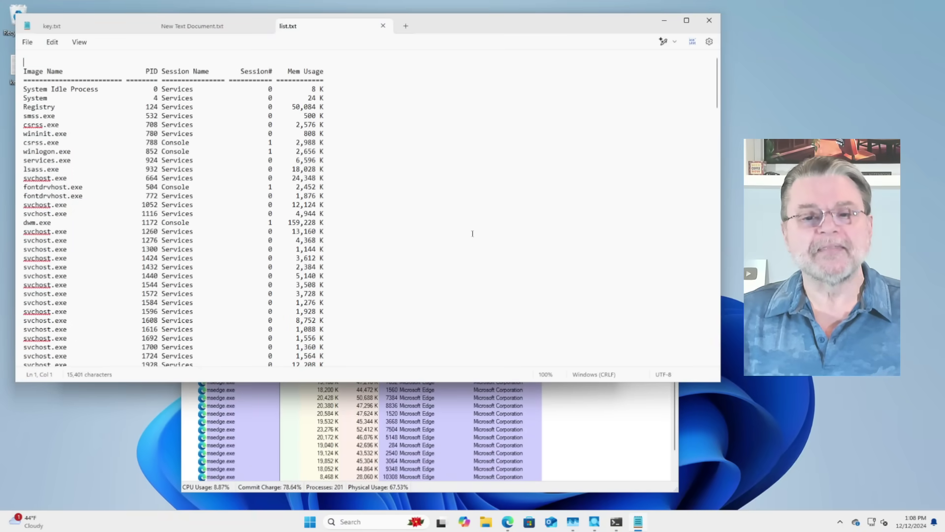
scroll(342, 130, "down", 7)
scroll(342, 130, "down", 10)
scroll(342, 131, "down", 10)
scroll(207, 234, "down", 10)
scroll(181, 222, "down", 10)
scroll(180, 222, "up", 15)
scroll(180, 222, "up", 15)
scroll(181, 224, "down", 7)
scroll(181, 226, "down", 20)
scroll(182, 225, "down", 3)
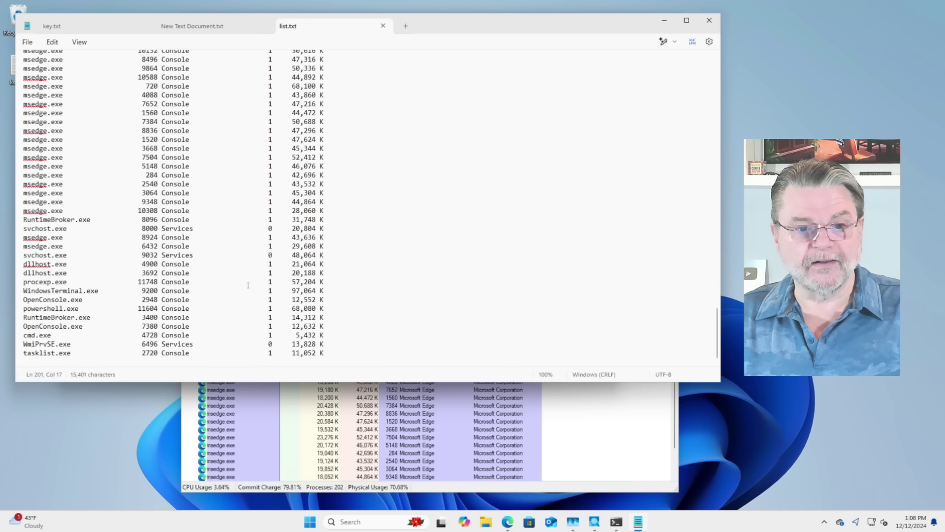
scroll(248, 272, "up", 1)
scroll(249, 272, "up", 1)
scroll(244, 272, "up", 8)
scroll(238, 271, "up", 6)
scroll(238, 271, "up", 15)
scroll(237, 270, "up", 2)
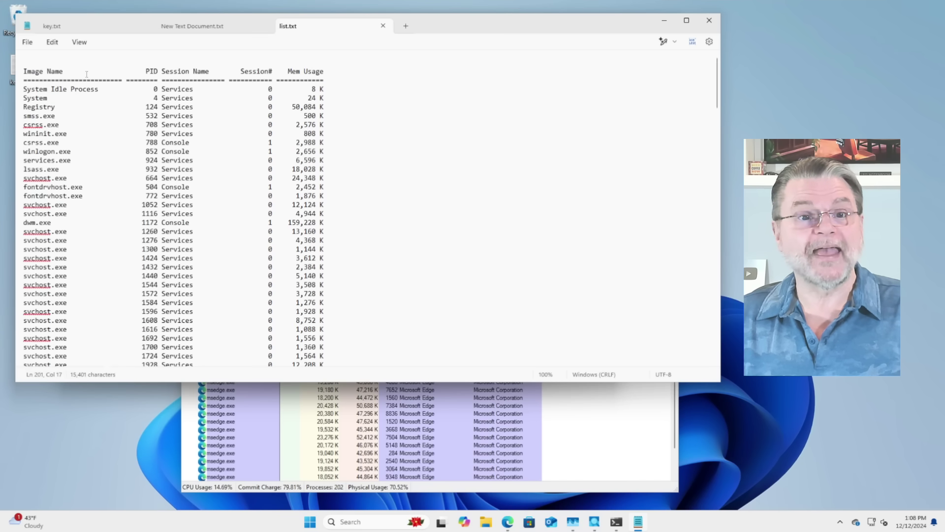
left_click_drag(95, 71, 95, 80)
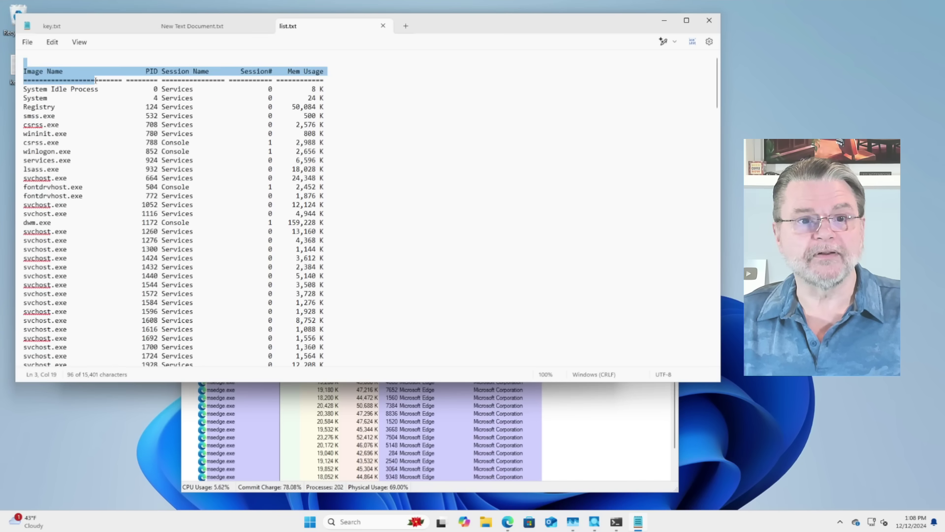
scroll(534, 234, "down", 1)
scroll(534, 234, "down", 12)
scroll(534, 234, "down", 13)
scroll(528, 231, "down", 13)
scroll(527, 231, "down", 3)
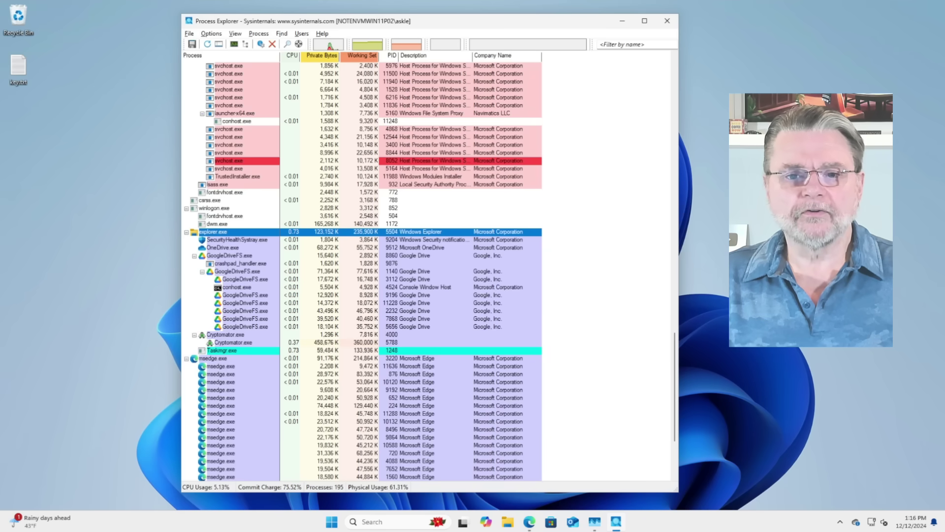
Step: Search online for fontdrvhost.exe from its Process Explorer context menu
left_click(227, 209)
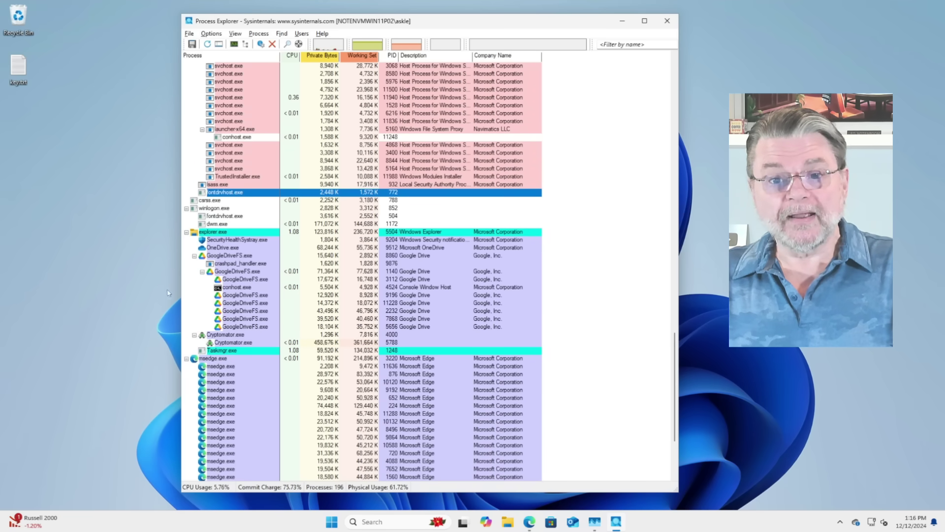
right_click(233, 193)
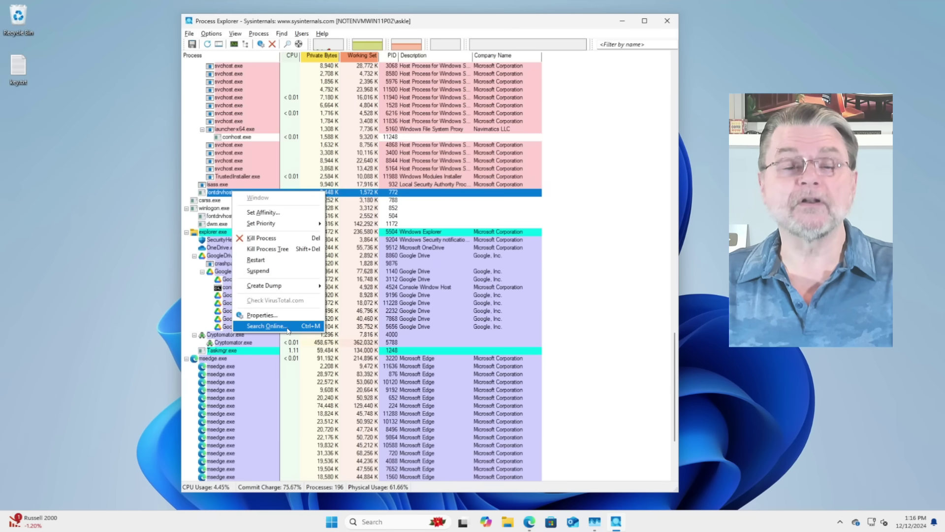
left_click(287, 329)
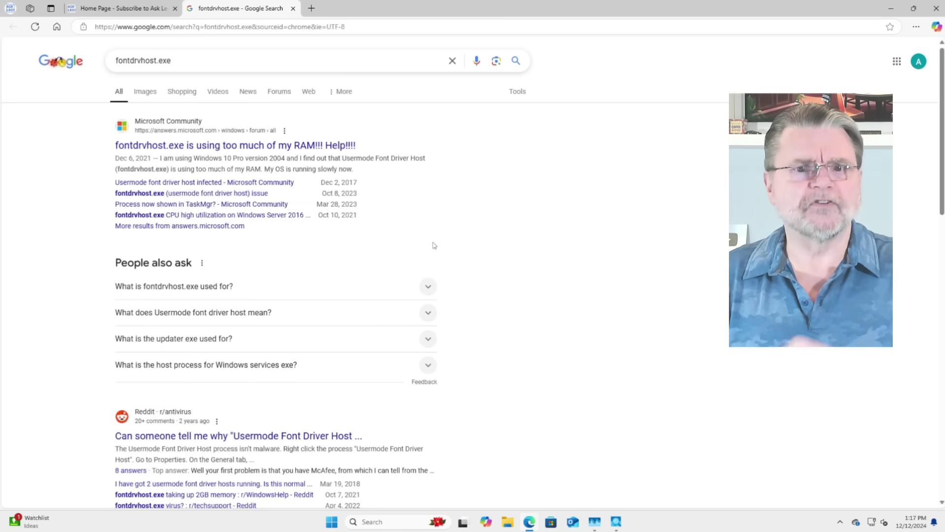
scroll(344, 316, "down", 1)
scroll(224, 255, "down", 3)
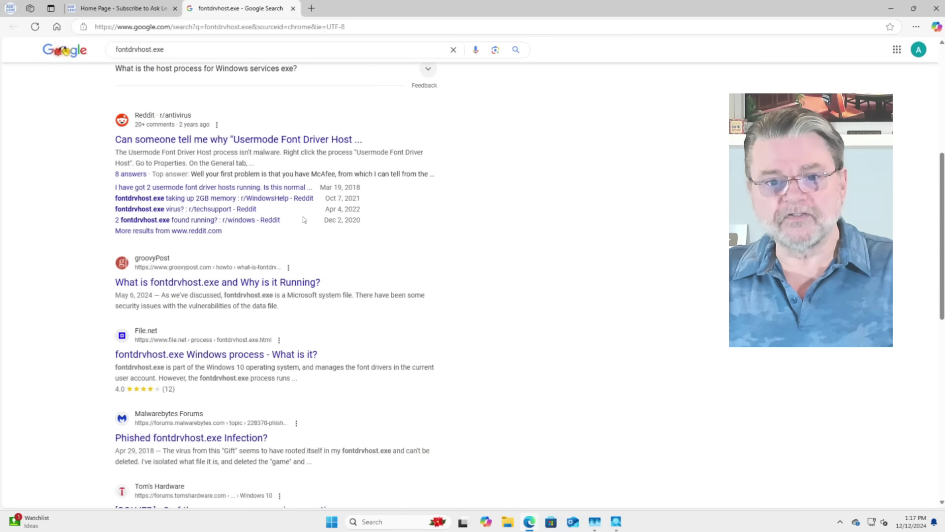
scroll(415, 245, "down", 2)
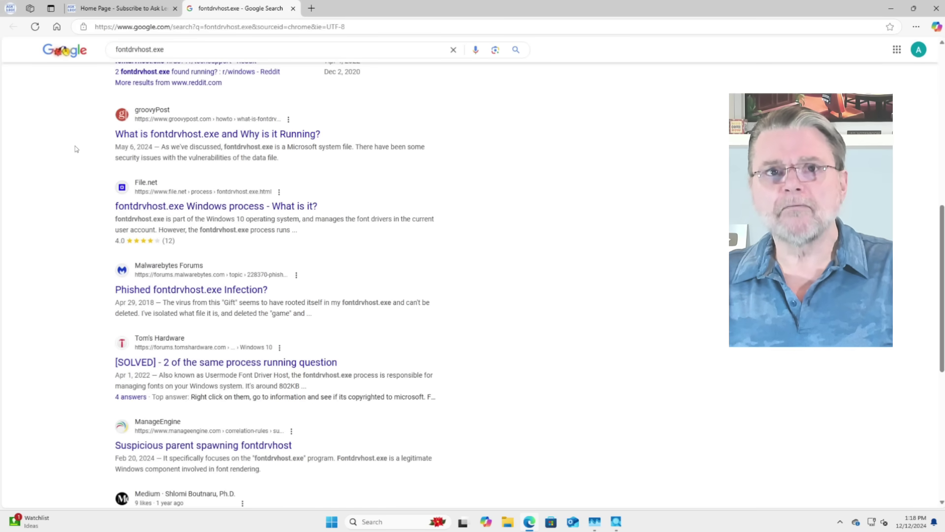
scroll(75, 148, "down", 2)
scroll(74, 149, "down", 3)
scroll(439, 162, "up", 2)
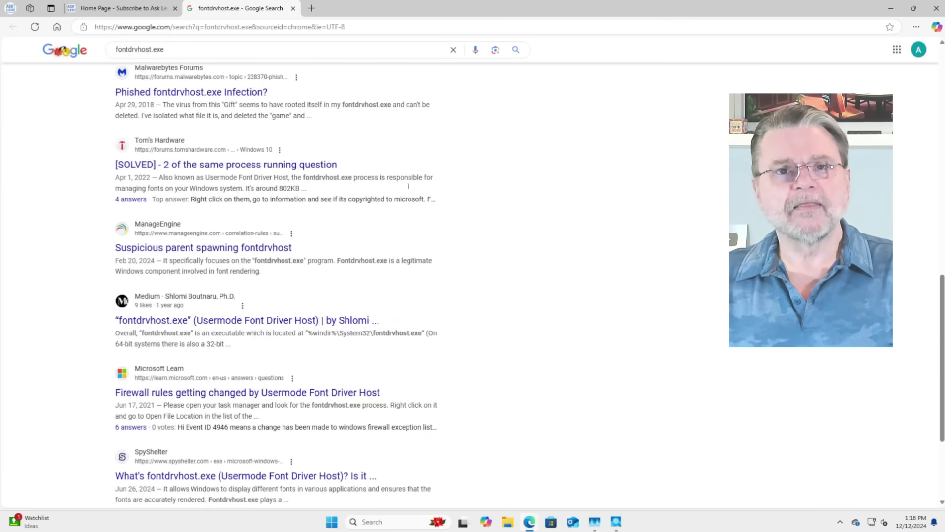
scroll(360, 213, "up", 2)
scroll(361, 214, "up", 1)
scroll(360, 213, "up", 2)
scroll(122, 170, "down", 4)
scroll(148, 148, "down", 1)
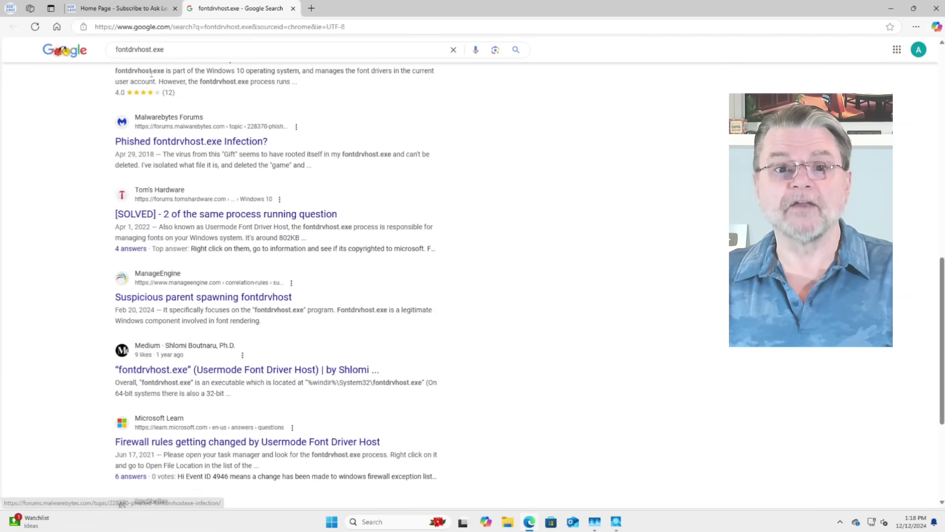
scroll(182, 126, "up", 1)
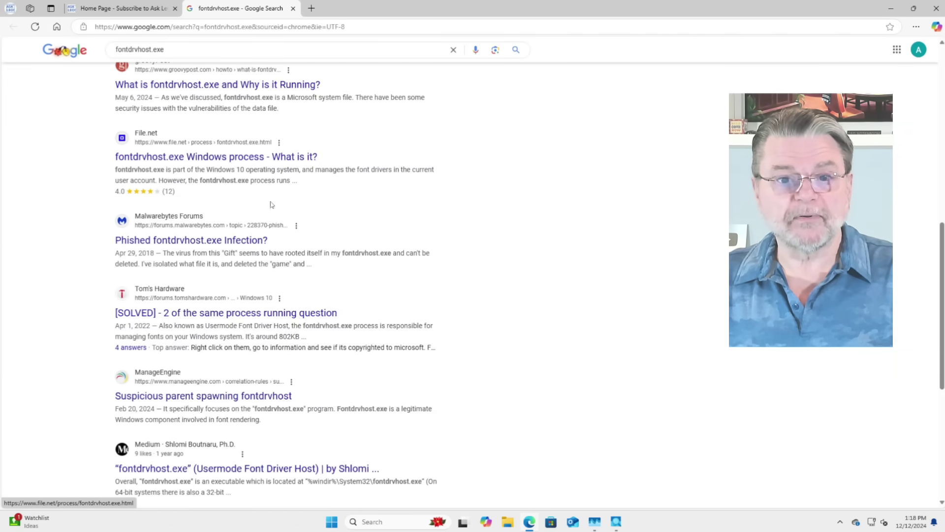
scroll(245, 204, "down", 1)
scroll(244, 148, "down", 2)
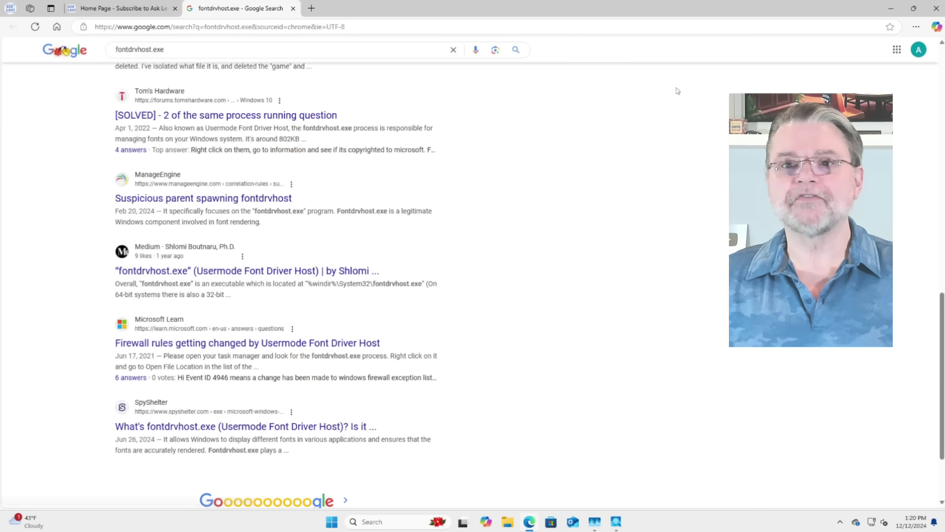
Step: Close the browser's web search results window to return to Process Explorer's process tree
left_click(937, 9)
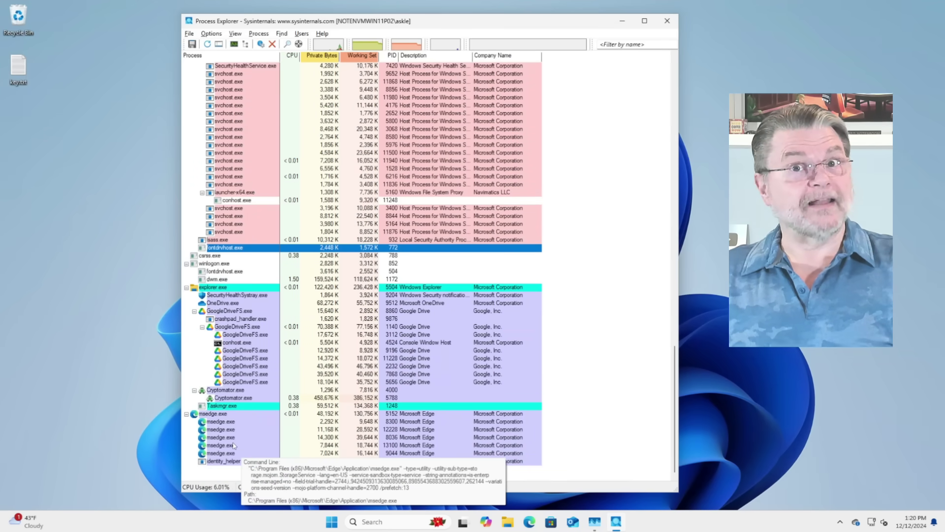
mouse_move(220, 414)
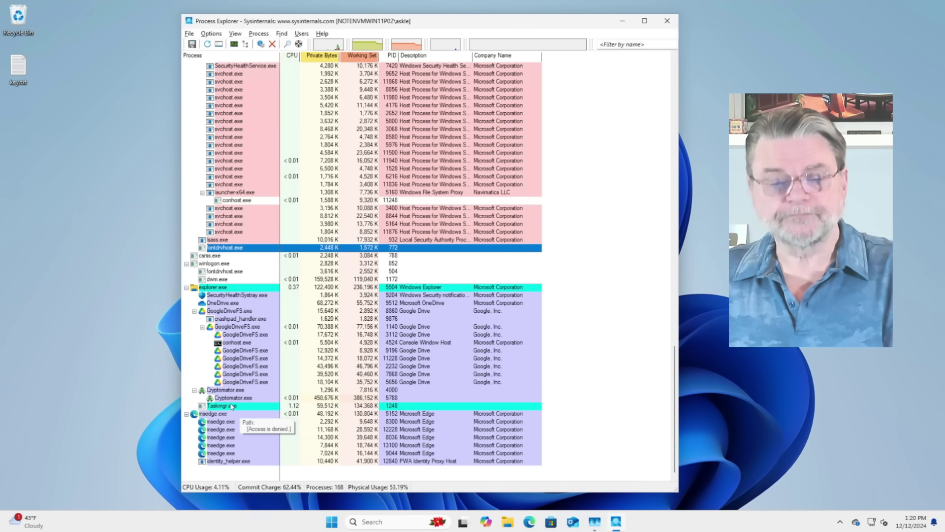
scroll(239, 170, "up", 1)
scroll(240, 171, "up", 3)
scroll(240, 169, "up", 2)
scroll(240, 170, "up", 2)
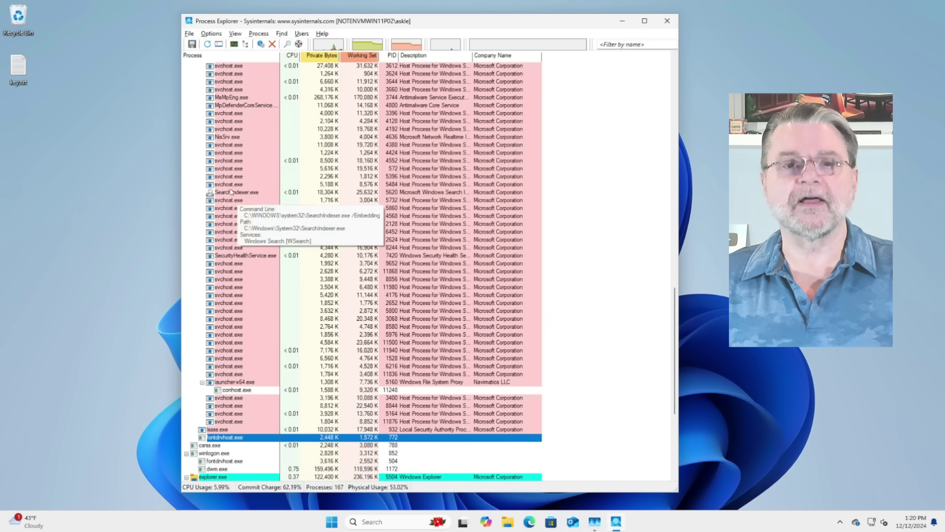